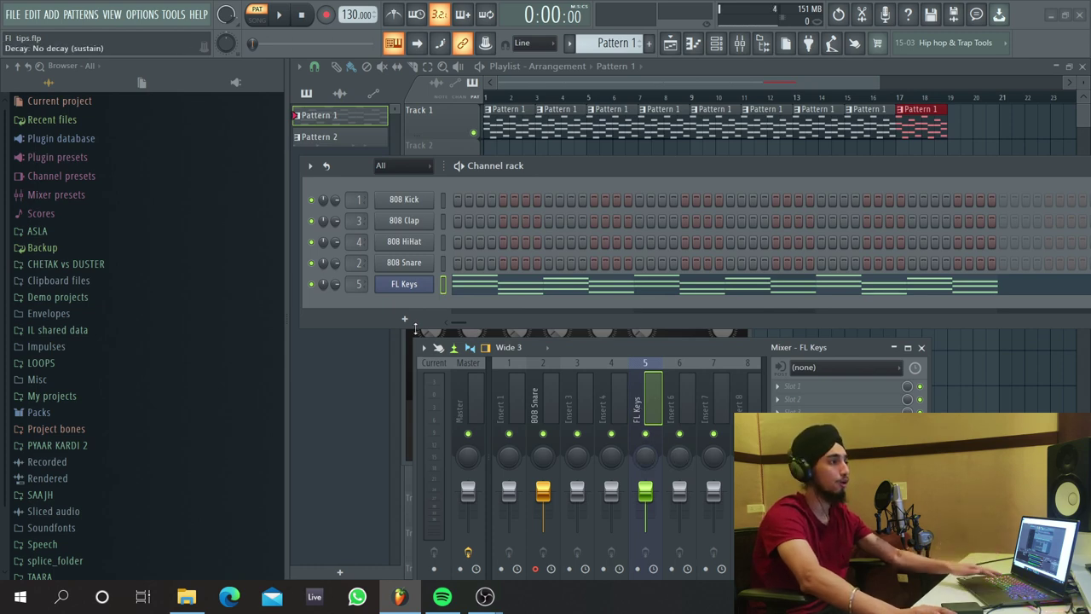
Step: Add a Fruity Granulizer channel to the channel rack
left_click(405, 317)
left_click(426, 360)
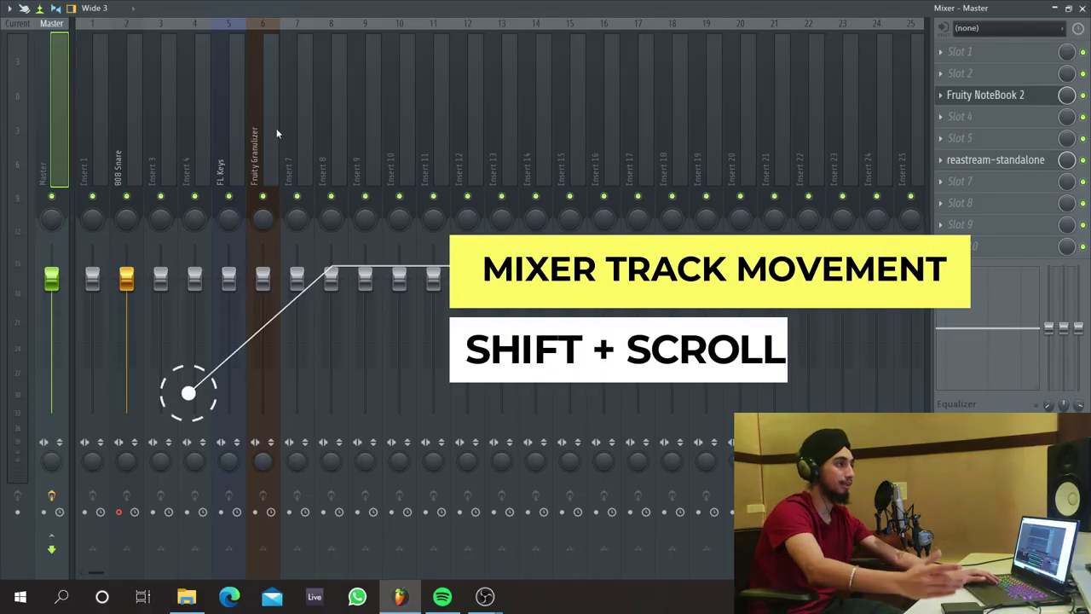
Step: Reorder the mixer by moving the Fruity Granulizer track to insert 5 and the FL Keys track to insert 9
left_click(276, 128)
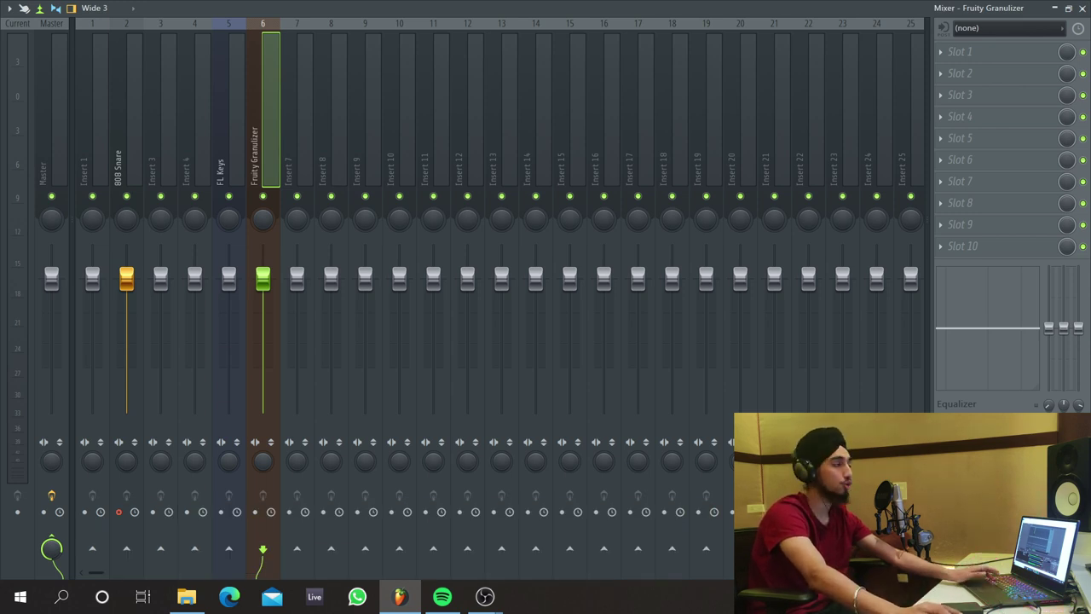
left_click_drag(263, 95, 297, 96)
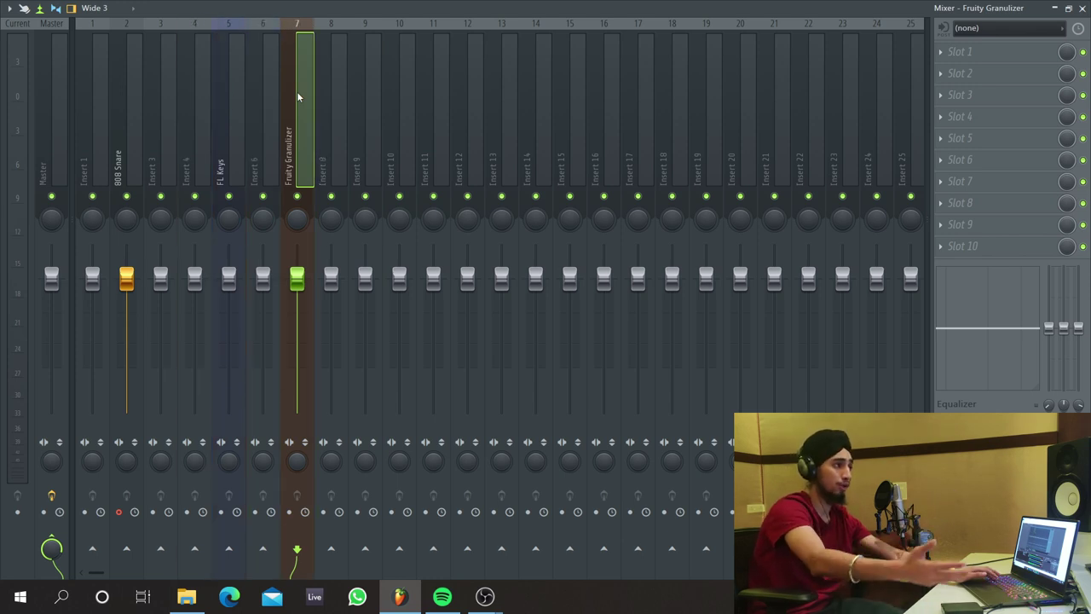
left_click_drag(307, 81, 229, 81)
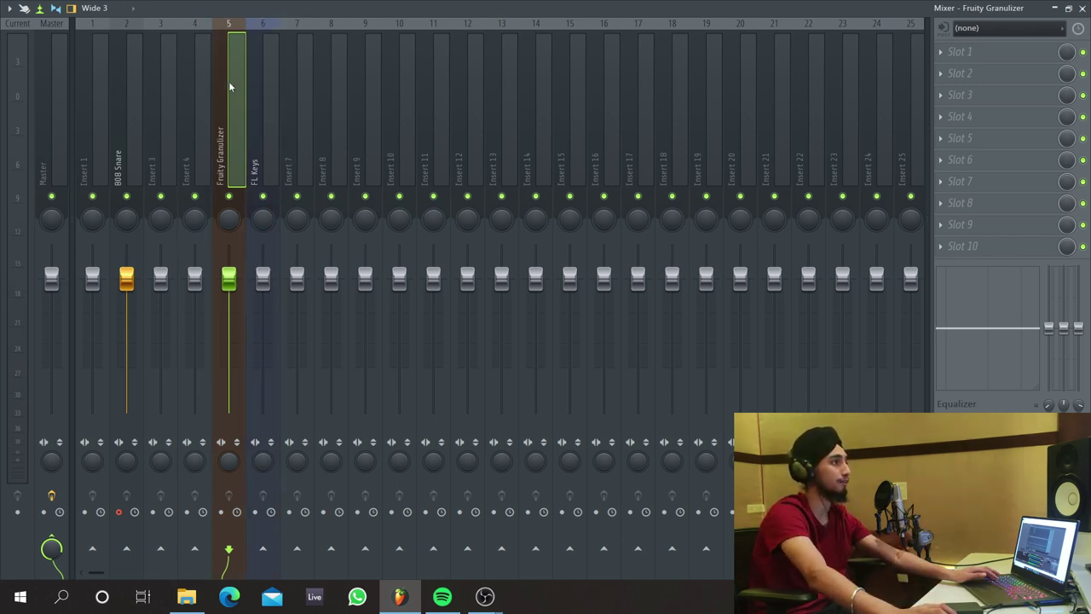
left_click(271, 123)
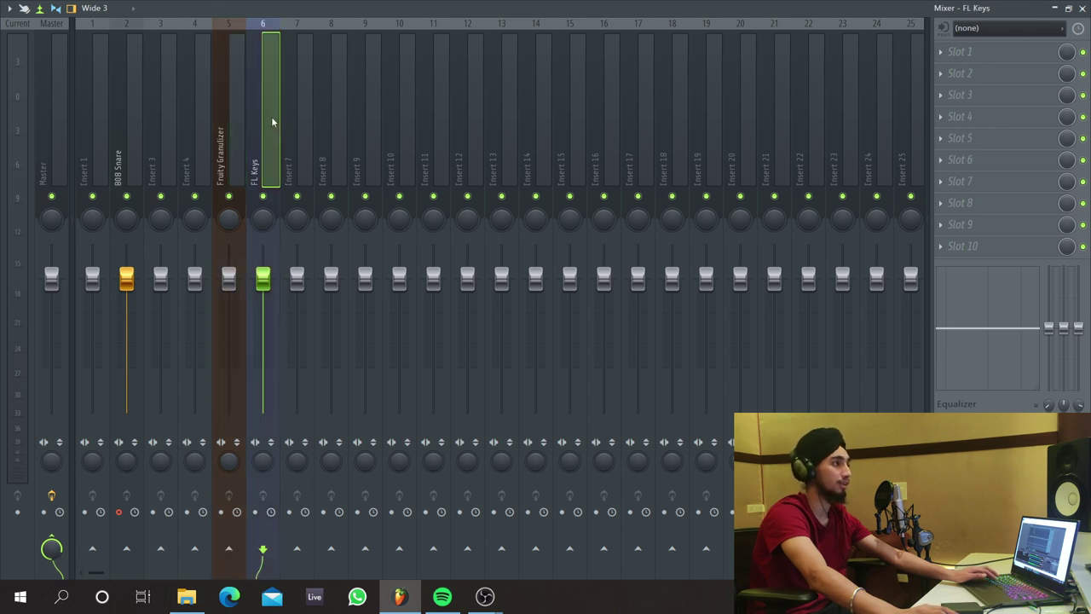
left_click_drag(272, 119, 365, 116)
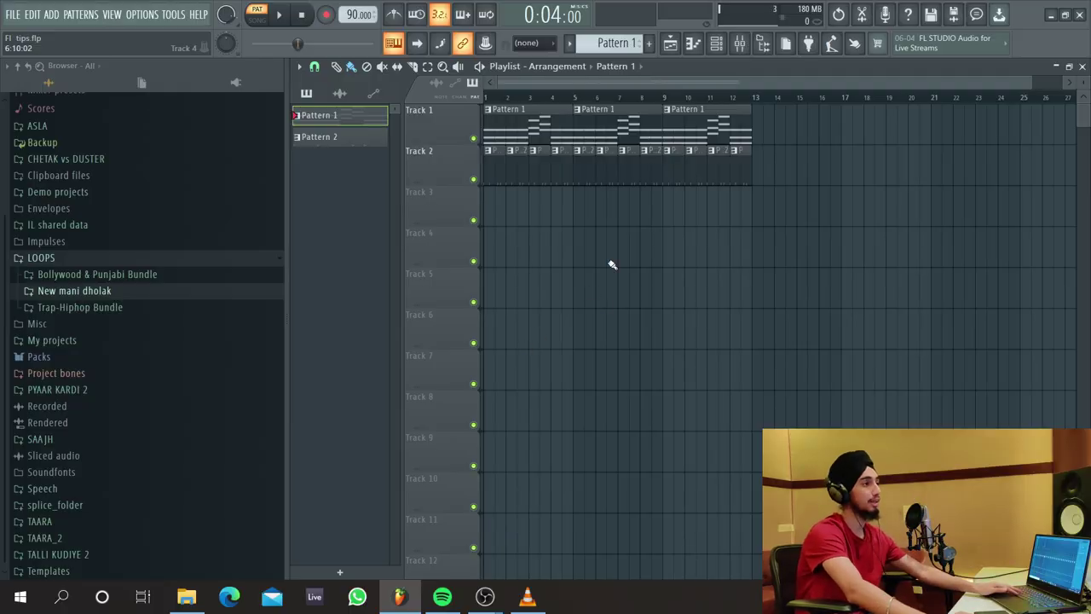
Step: Select all clips on Tracks 1 and 2 and place several copies of them across the playlist, down to Track 13
left_click_drag(775, 127, 440, 170)
left_click_drag(521, 125, 721, 414)
left_click_drag(721, 413, 963, 490)
scroll(963, 491, "down", 3)
left_click_drag(763, 489, 697, 52)
scroll(689, 253, "down", 2)
scroll(601, 275, "up", 1)
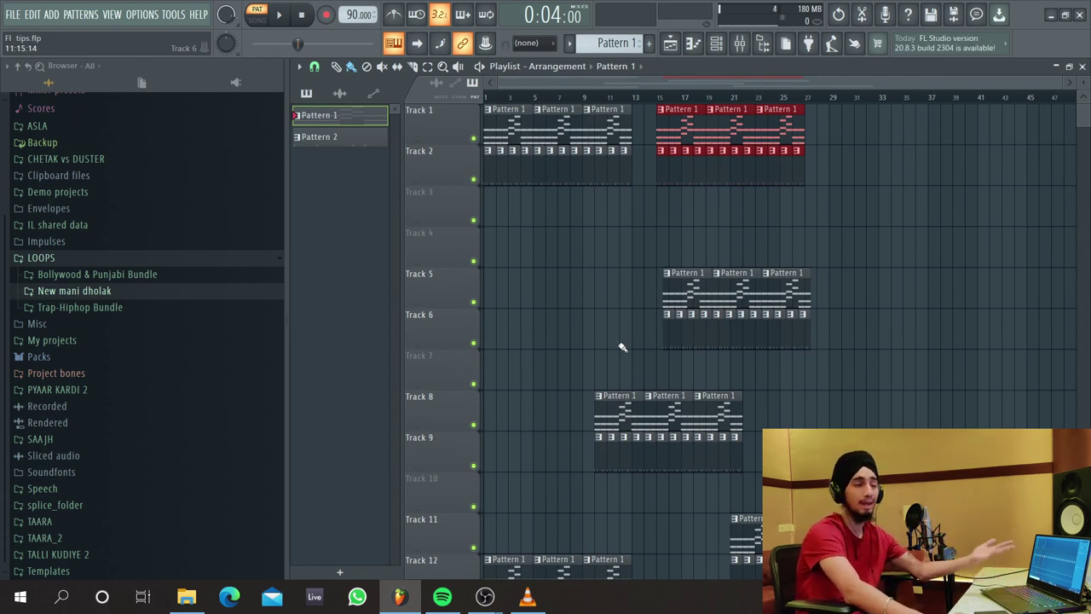
Step: Look over the copied clip groups down to Track 13, and zoom the playlist horizontally in and out around the Track 11 clips
scroll(635, 339, "down", 4)
scroll(635, 339, "down", 5)
scroll(640, 322, "up", 9)
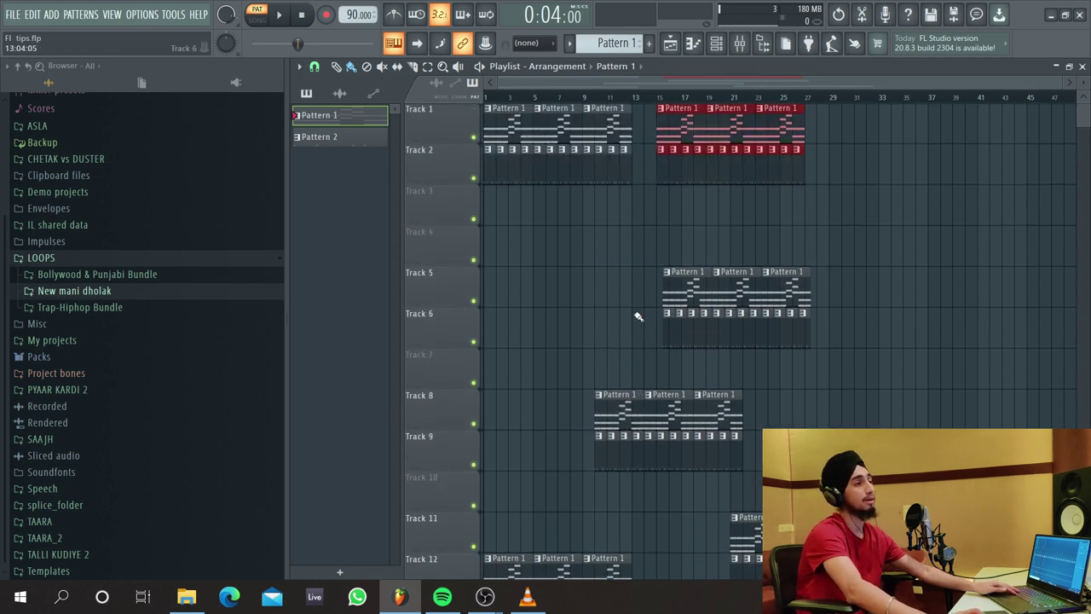
scroll(844, 273, "down", 6)
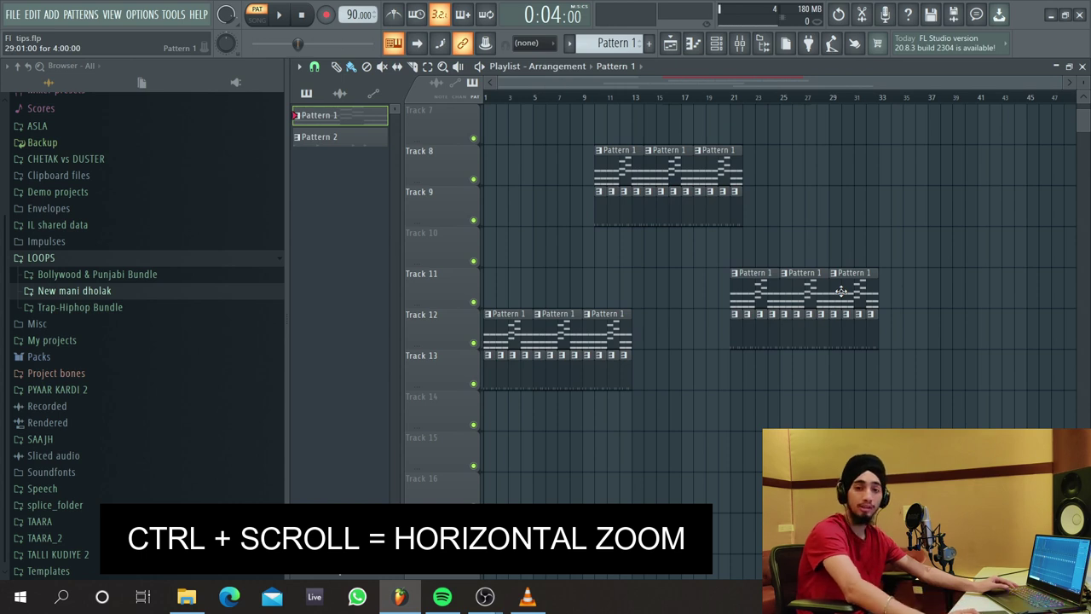
scroll(840, 285, "up", 8)
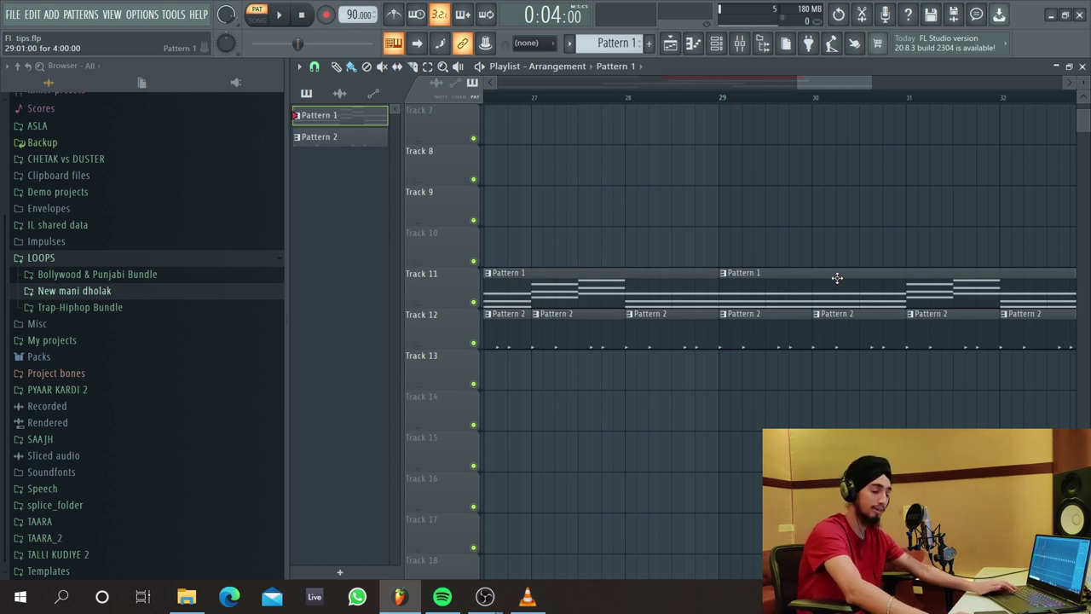
scroll(837, 278, "down", 10)
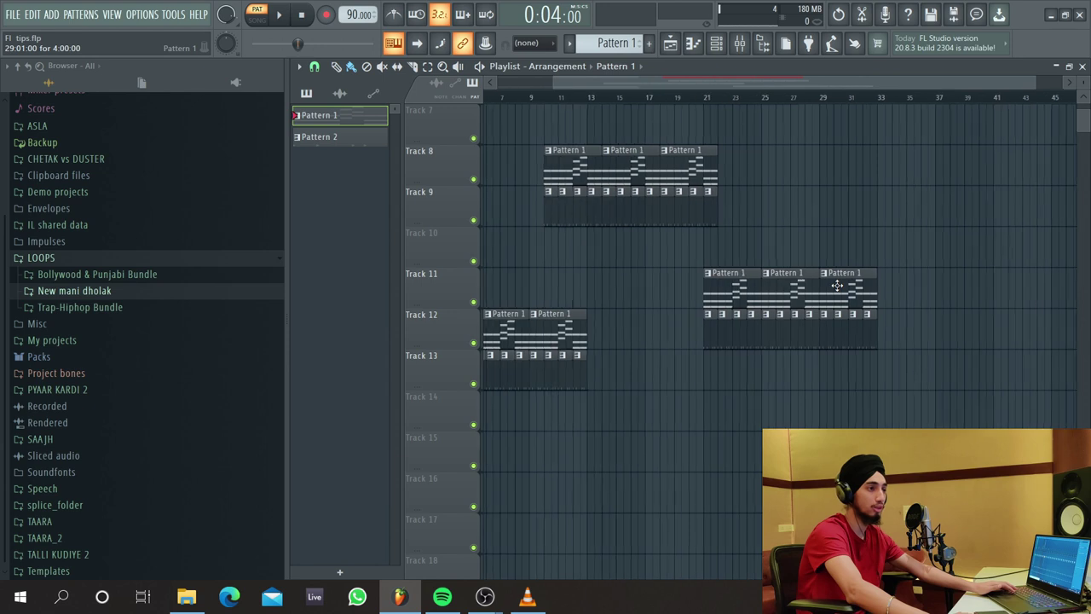
scroll(644, 261, "up", 3)
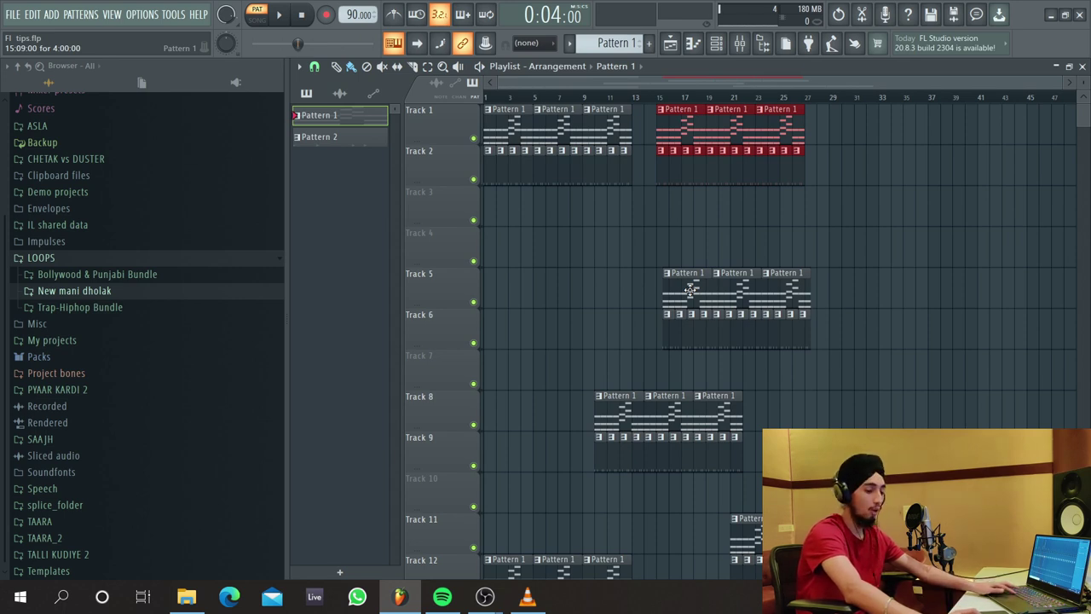
Step: Enlarge the playlist vertically and horizontally around the Pattern 1 clips on Track 5 to examine their notes
scroll(691, 291, "up", 5)
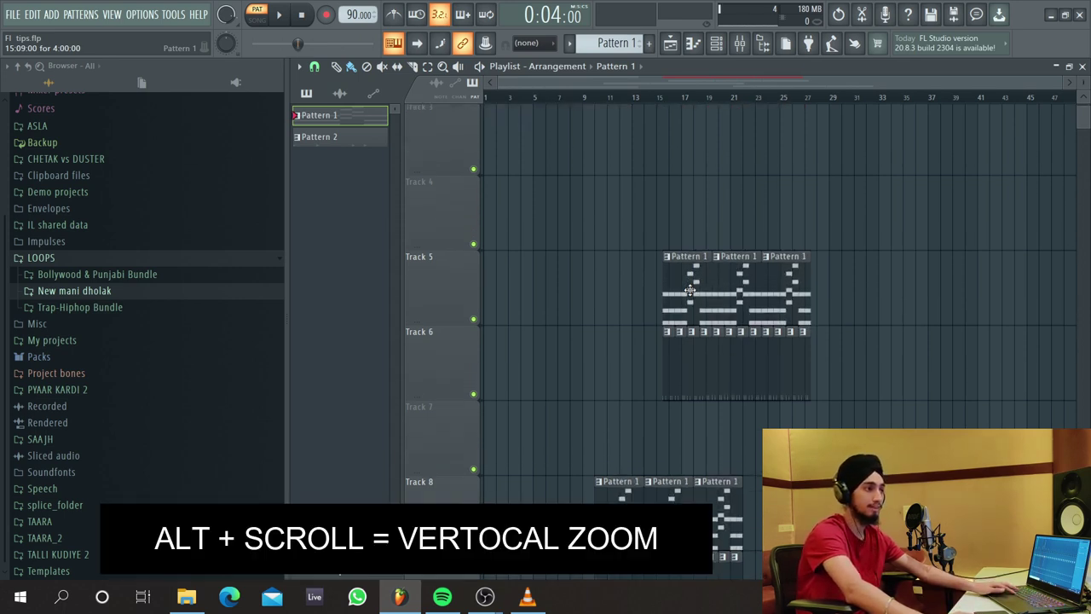
scroll(691, 290, "up", 4)
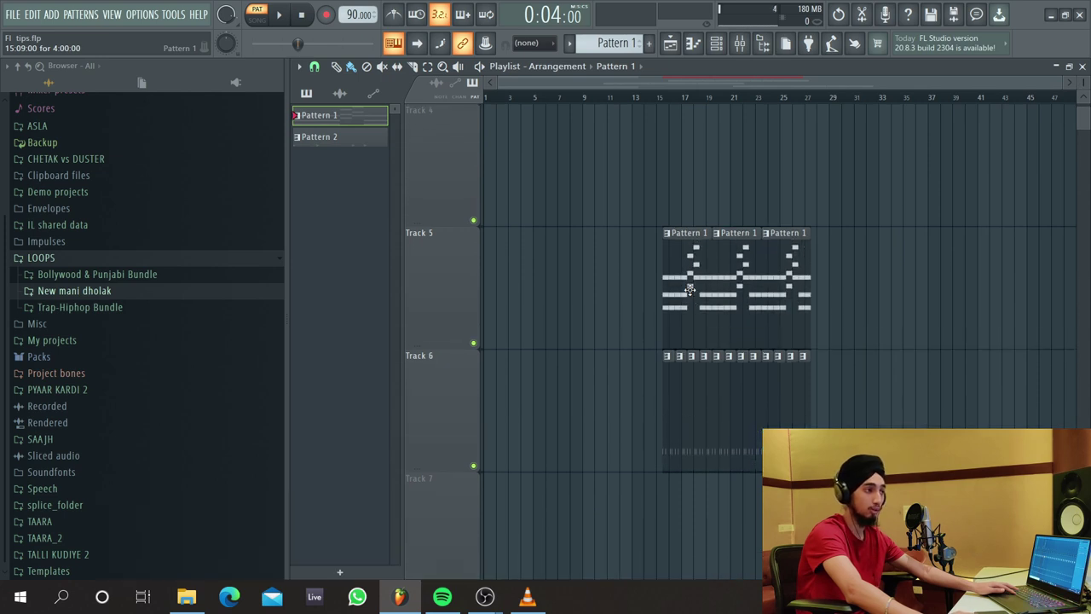
scroll(690, 290, "up", 6)
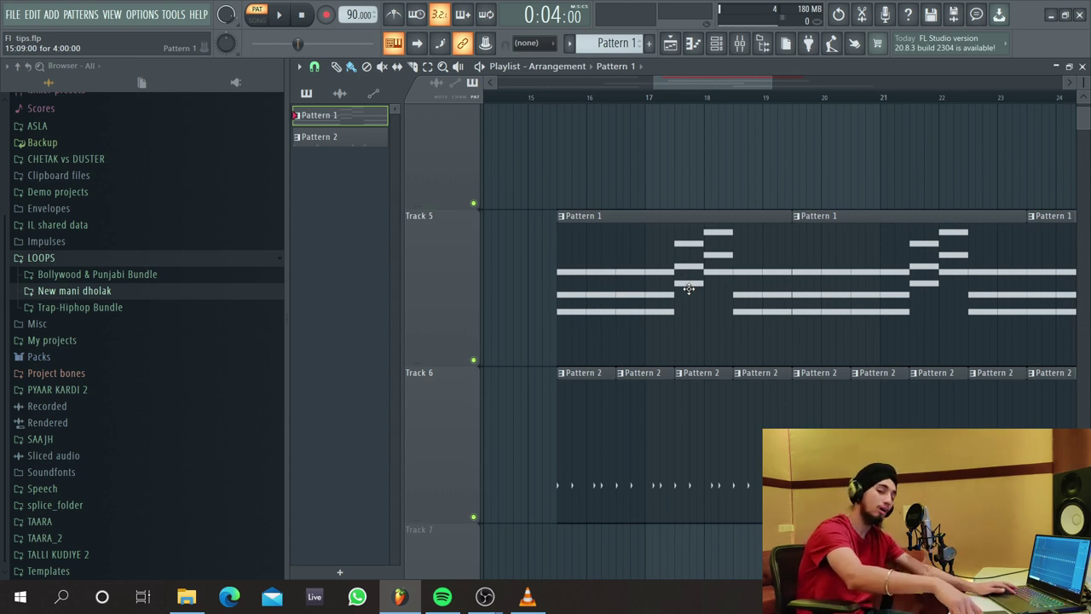
scroll(689, 288, "down", 2)
scroll(643, 229, "down", 1)
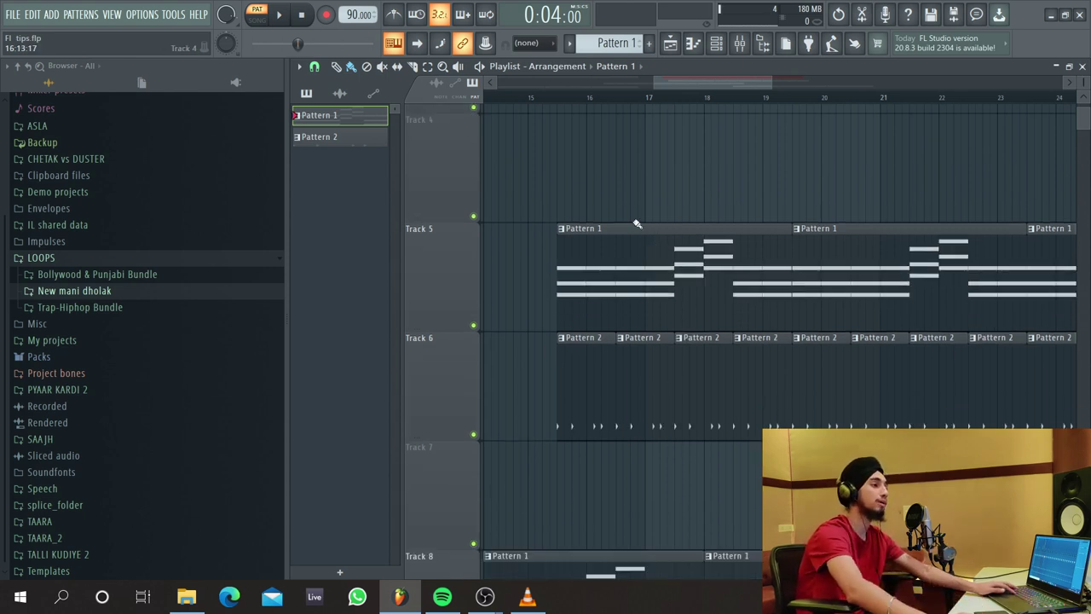
Step: Zoom the playlist out to view all clip groups at once, and zoom in and out again around Track 5
scroll(655, 238, "down", 5)
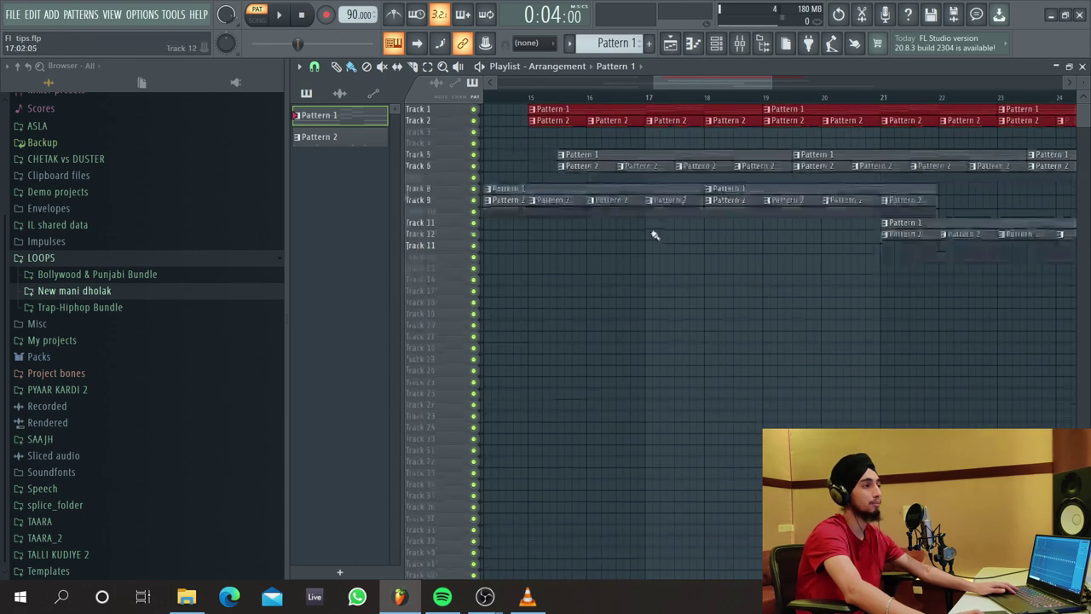
scroll(656, 231, "down", 3)
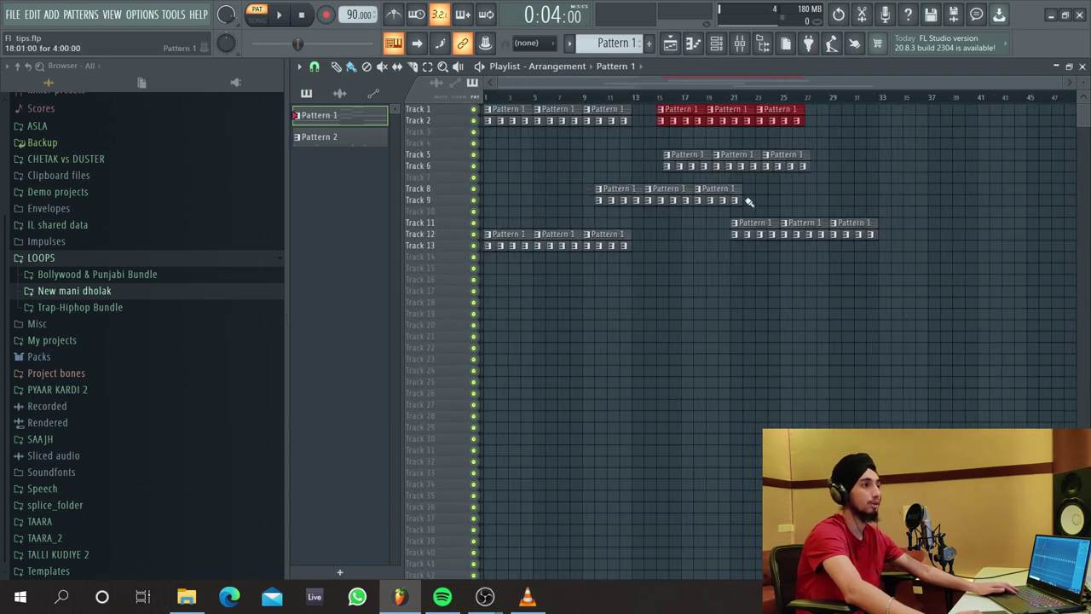
scroll(667, 152, "up", 3)
scroll(682, 166, "up", 4)
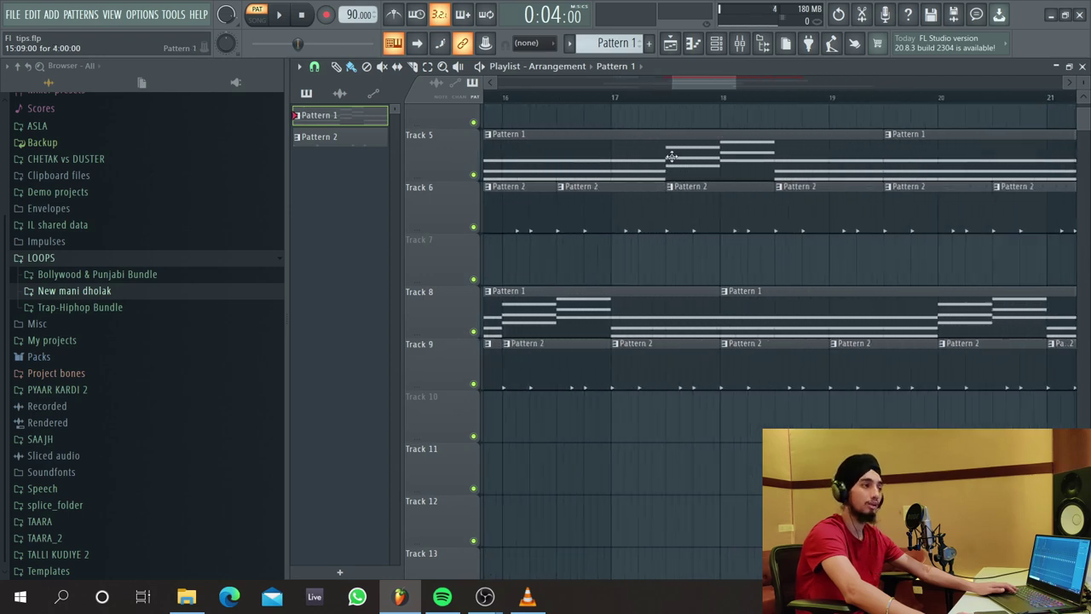
scroll(691, 170, "down", 3)
scroll(682, 204, "down", 3)
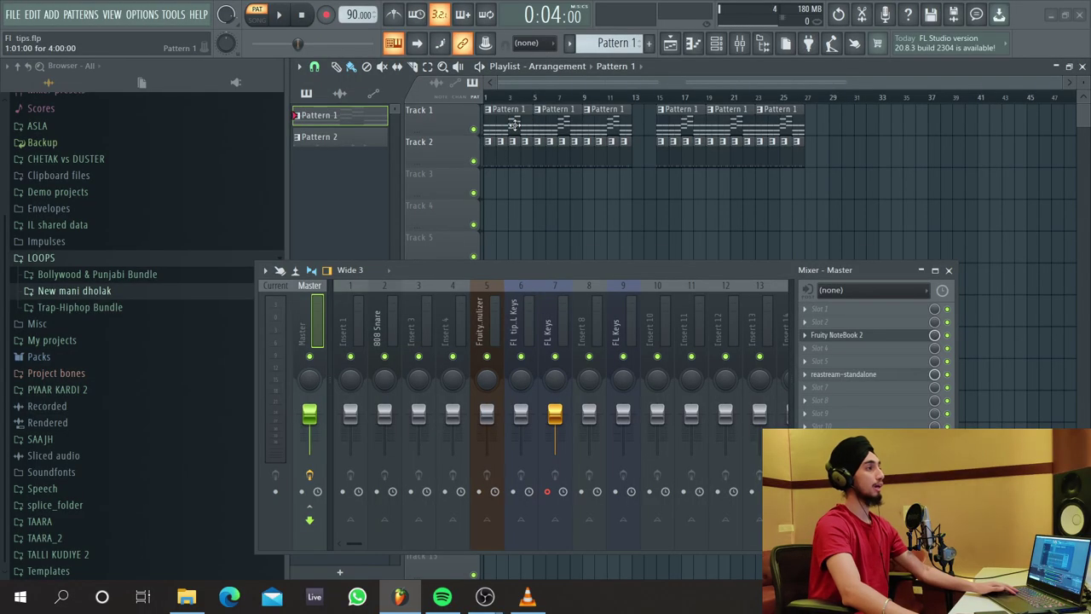
Step: Show the Unsorted channels in the channel rack, uncovered by the mixer, and route the FL Keys channel to mixer track 7
left_click(716, 42)
scroll(418, 131, "down", 1)
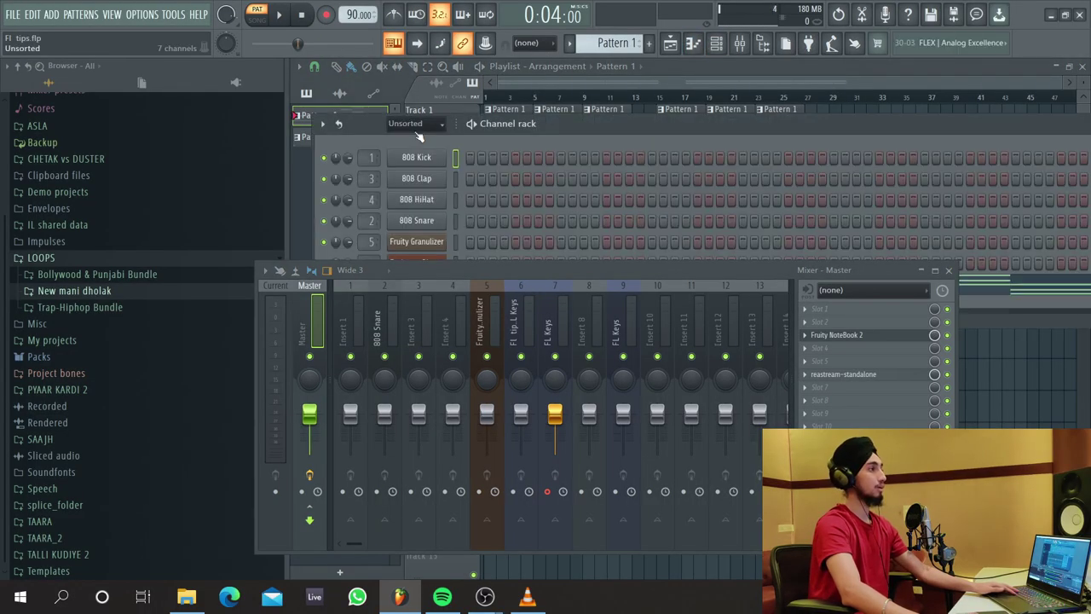
left_click_drag(484, 269, 490, 330)
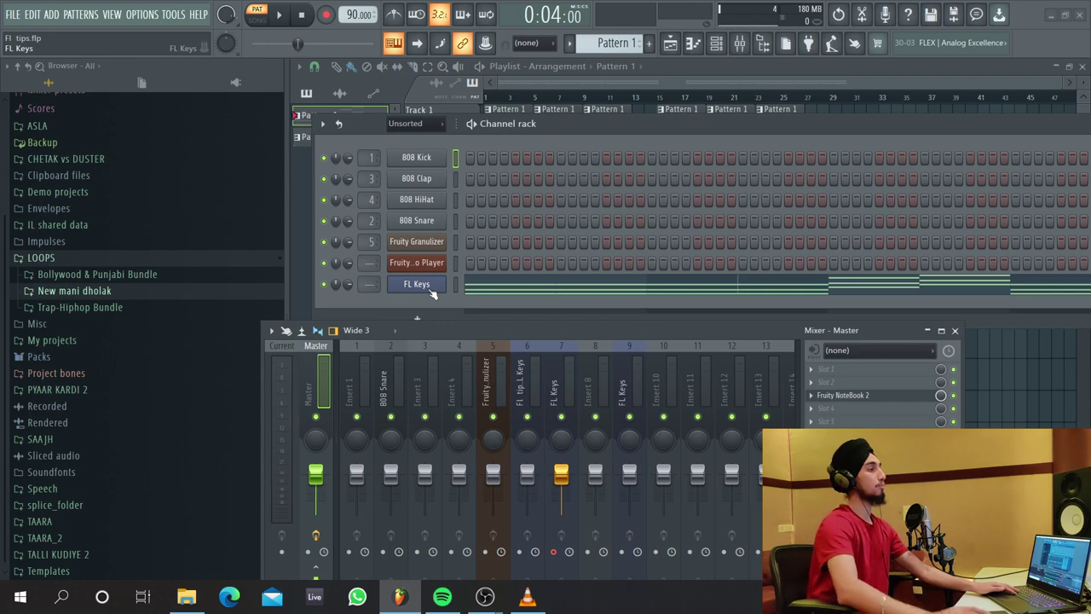
scroll(366, 286, "up", 3)
scroll(367, 286, "up", 4)
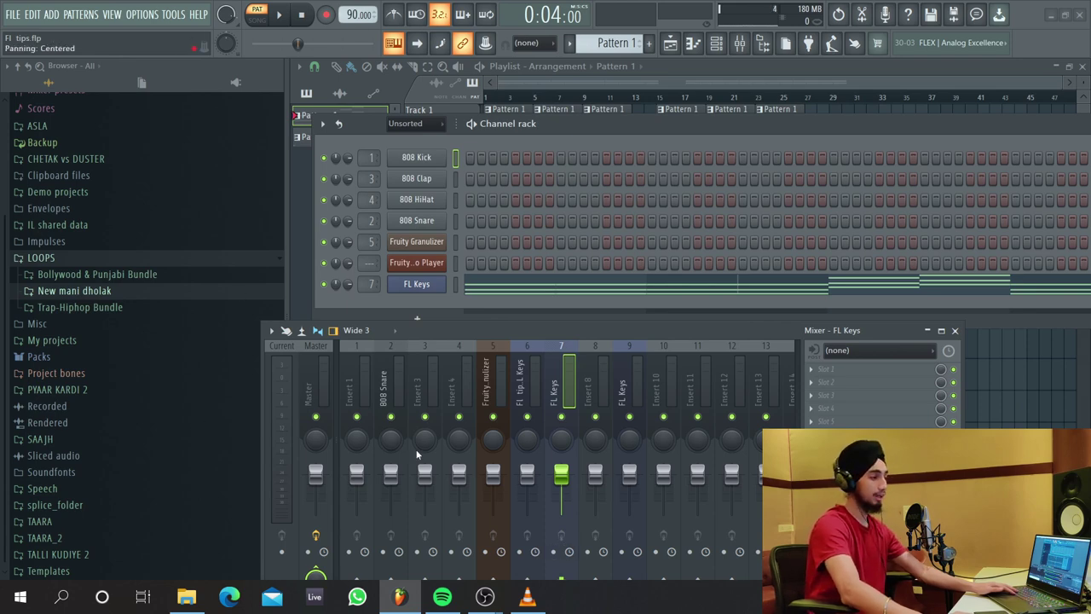
Step: Arm the FL Keys mixer track 7 for recording and render it to a WAV audio clip in song mode
left_click(553, 553)
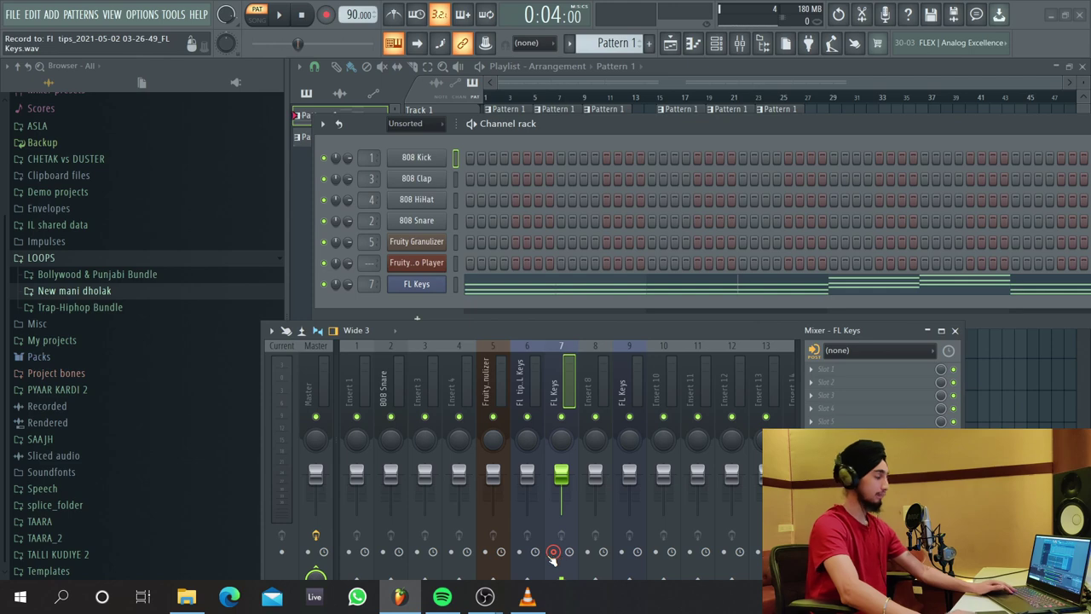
key("alt+r")
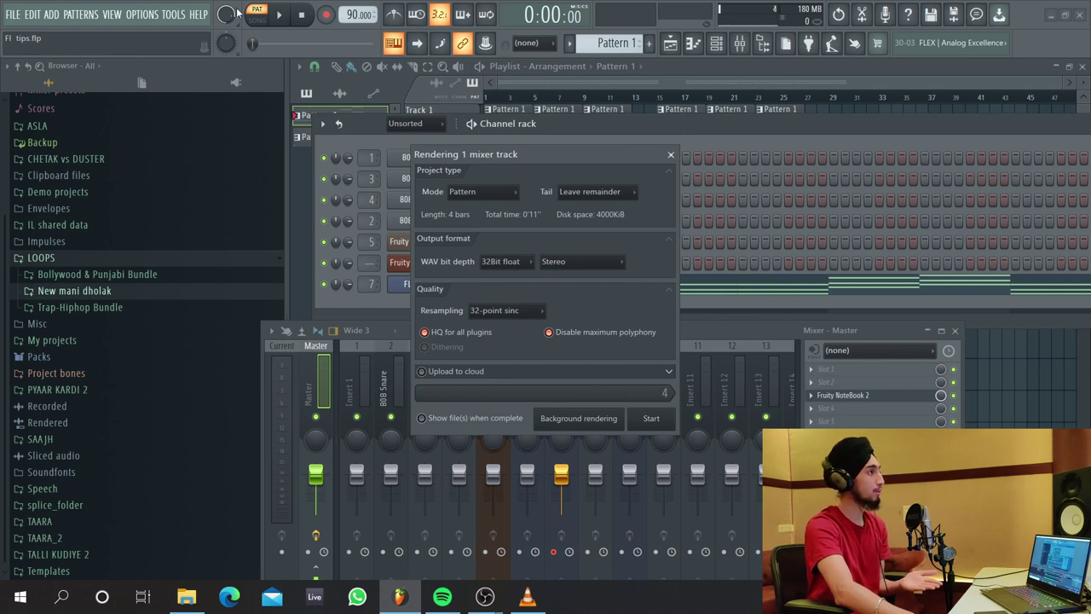
left_click(671, 156)
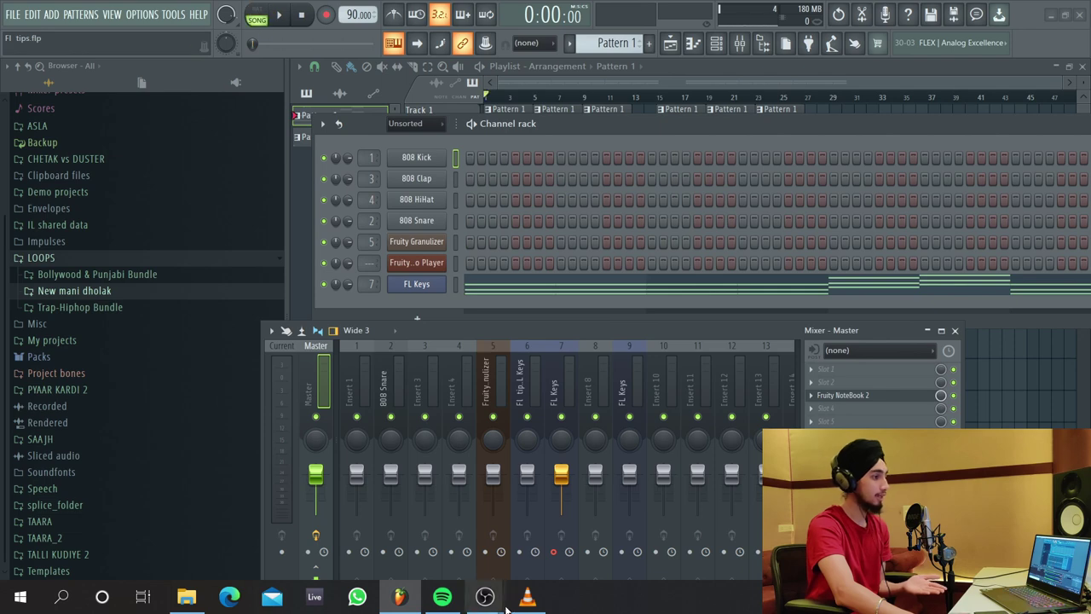
left_click(554, 551)
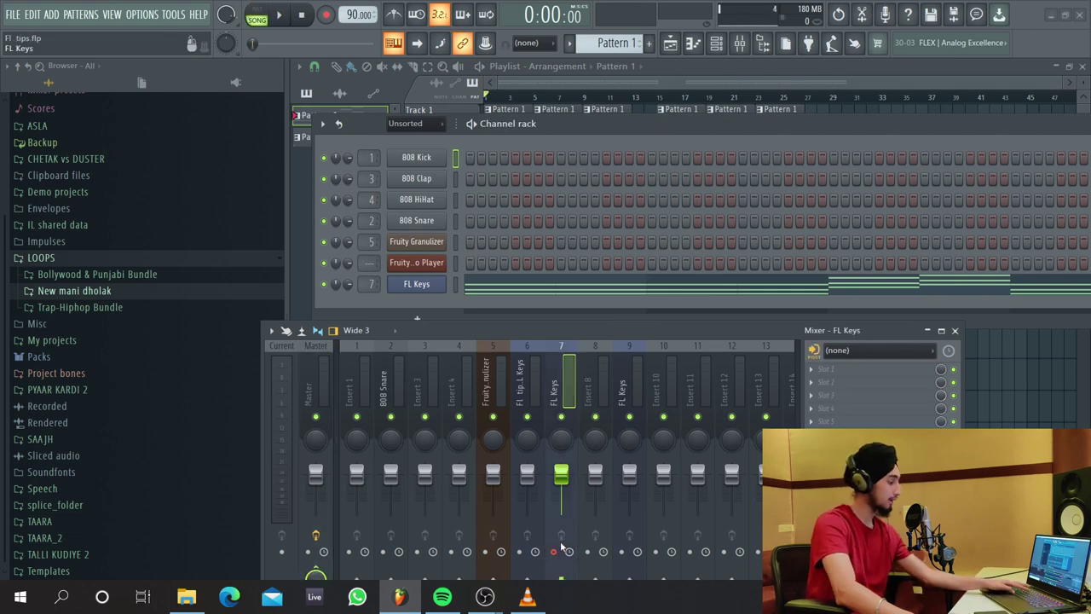
key("alt+r")
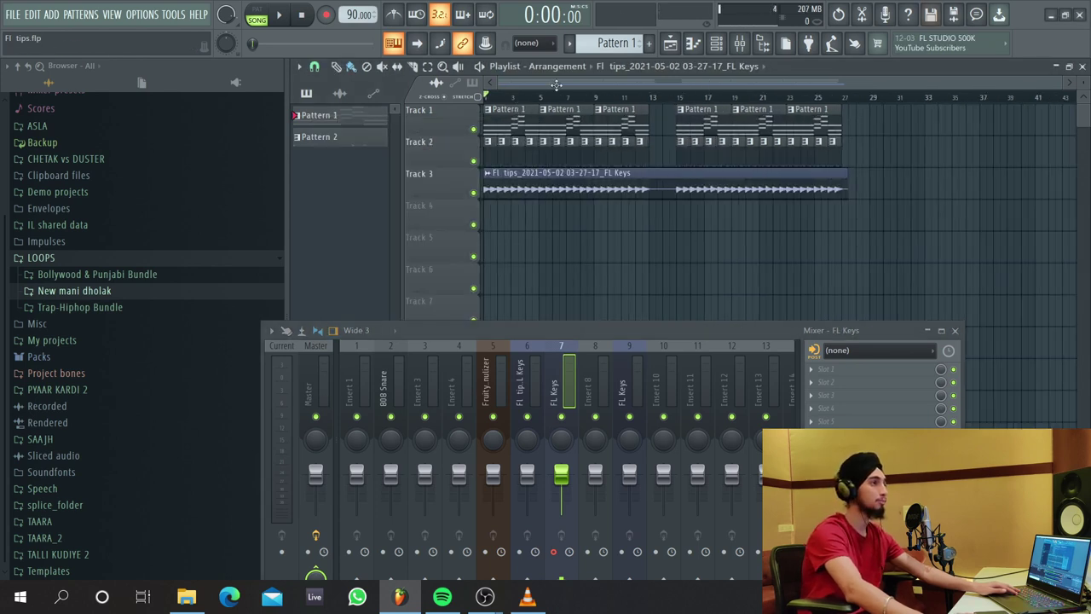
Step: Delete the FL Keys channel from the Unsorted group of the channel rack
left_click(716, 43)
left_click(420, 128)
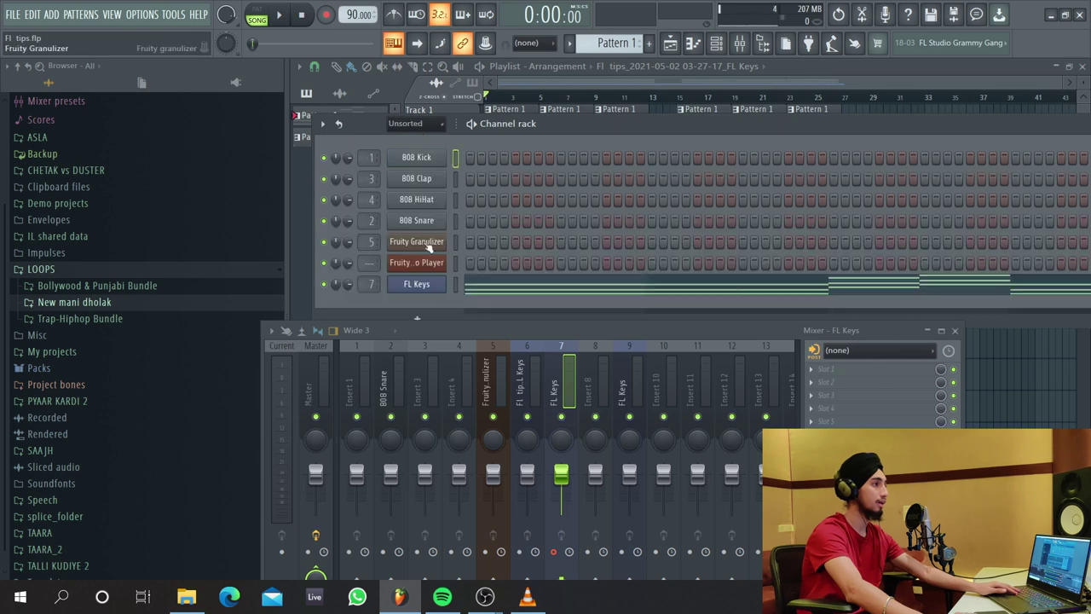
right_click(426, 284)
left_click(477, 410)
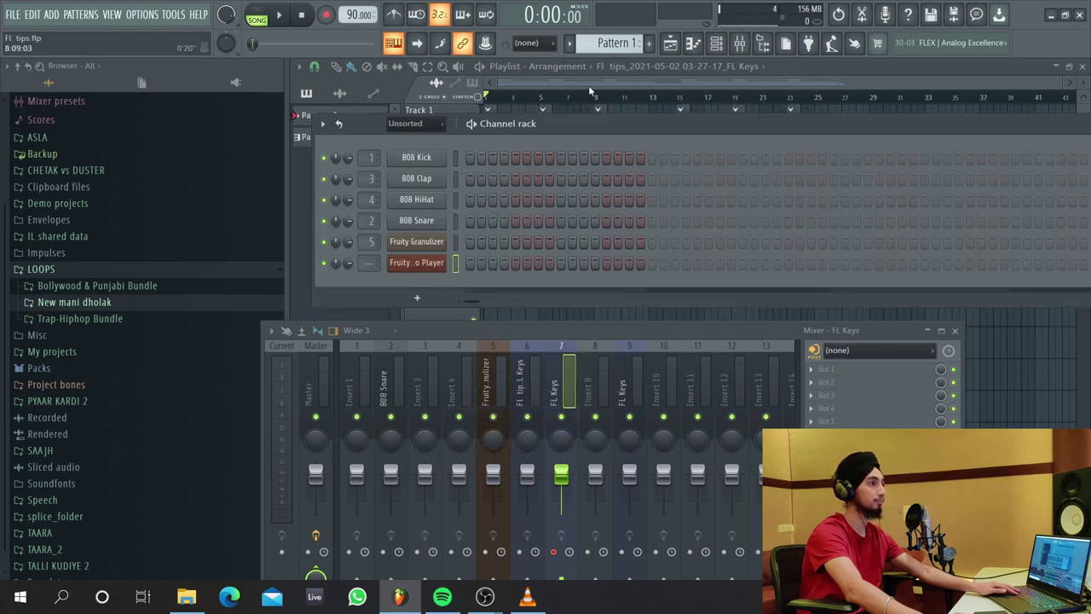
Step: Play the song from the start to hear the rendered FL Keys audio clip on Track 3
left_click(588, 86)
key("space")
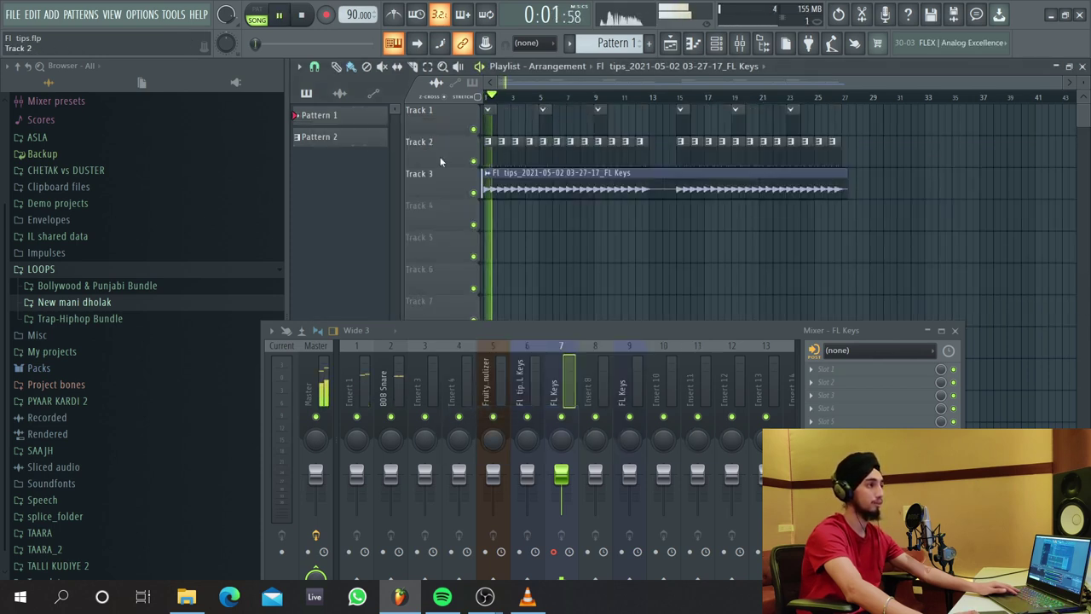
key("space")
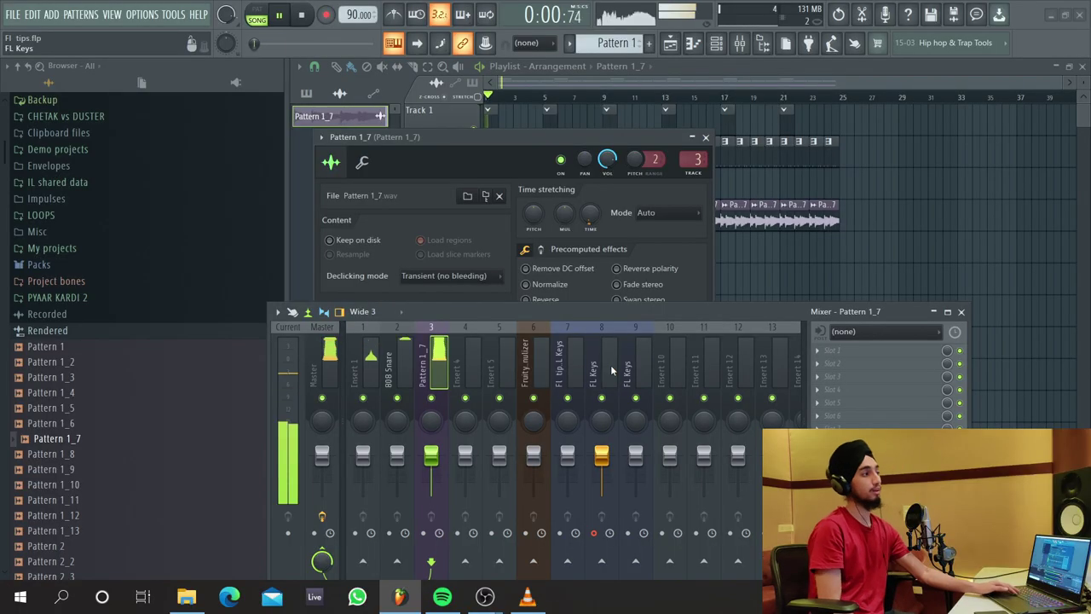
Step: Replay the start of the arrangement to check the Pattern 1_7 audio on mixer track 3
key("space")
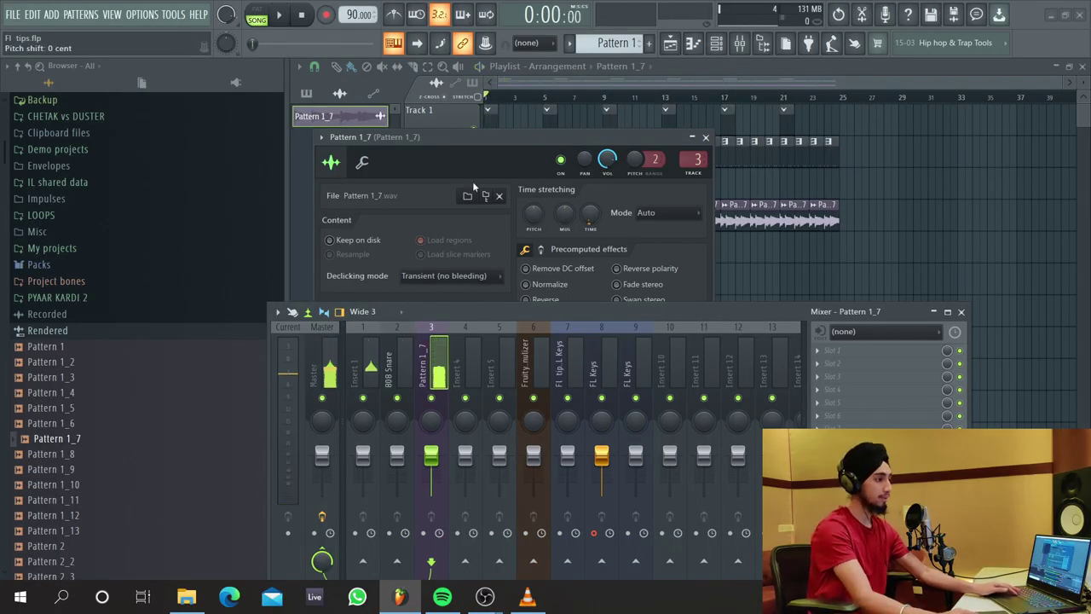
key("space")
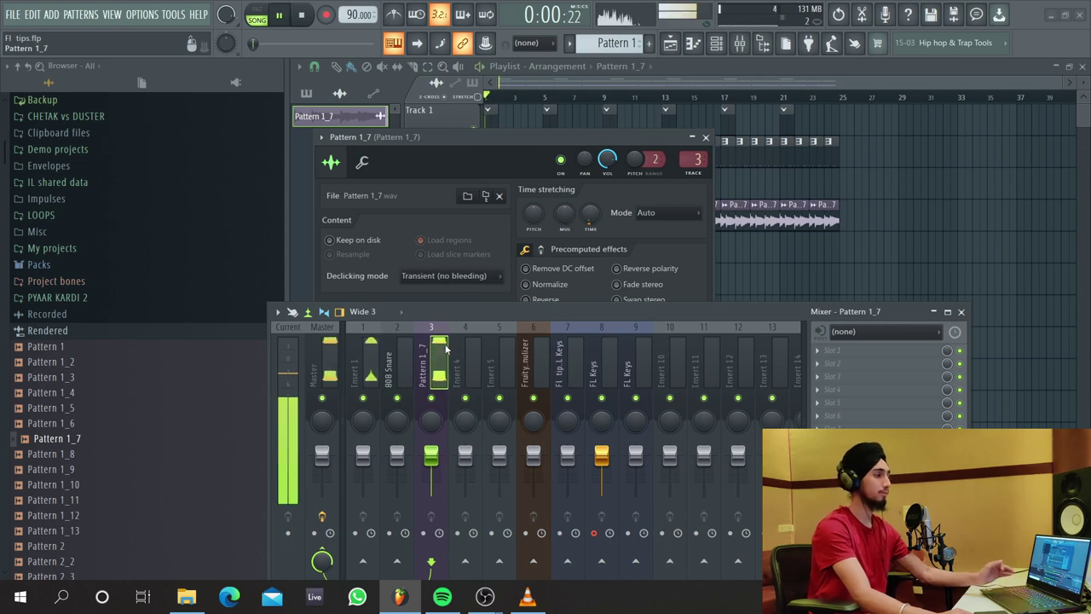
key("space")
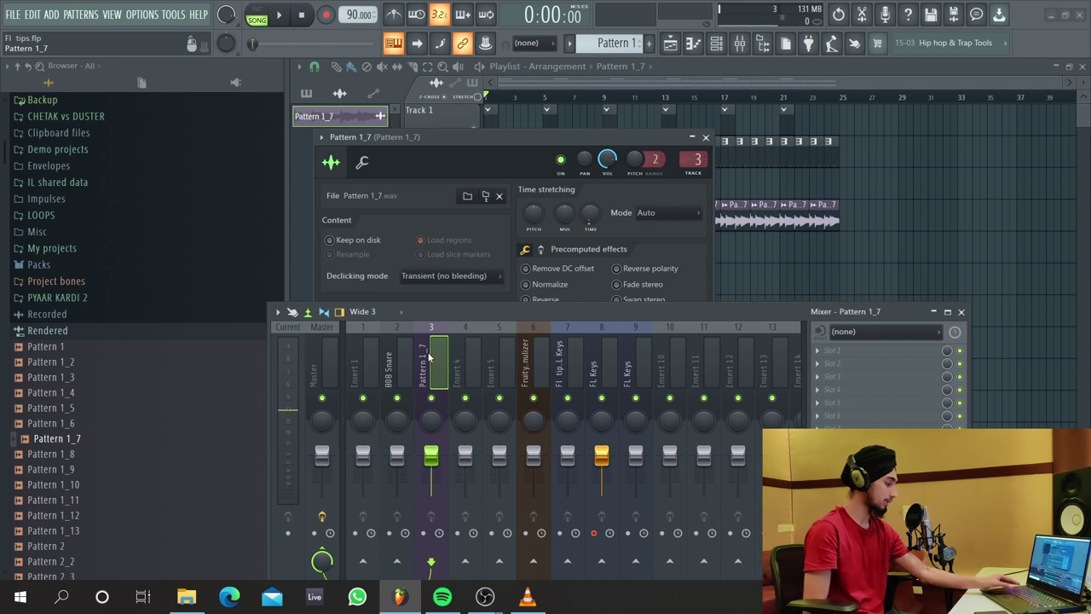
Step: Audition the opening bars of the song several times in song mode with the rendered Pattern 1_7 clip, stopping playback after each pass
key("space")
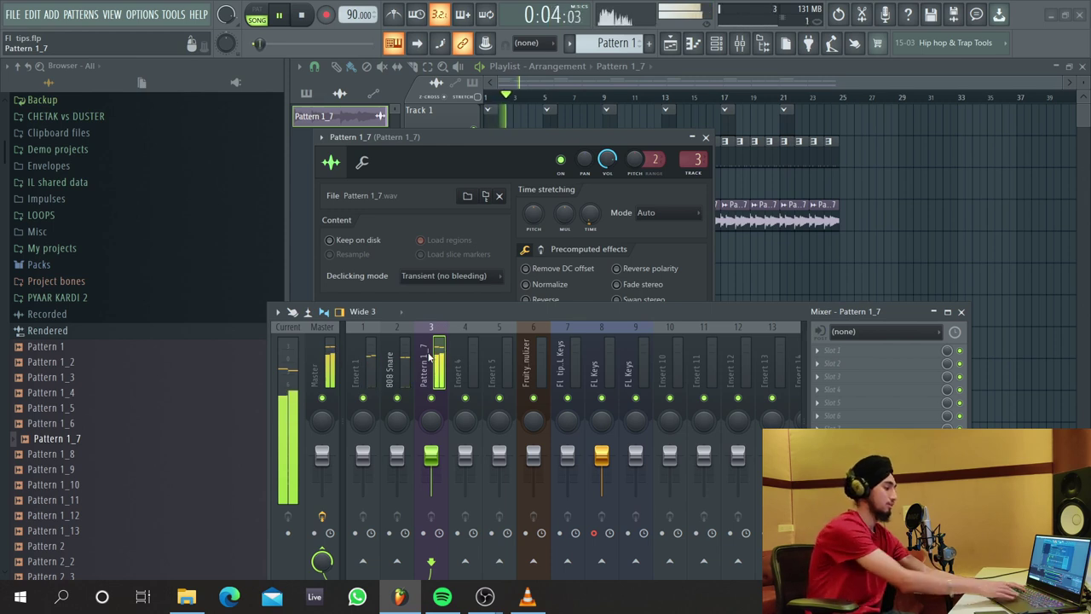
key("space")
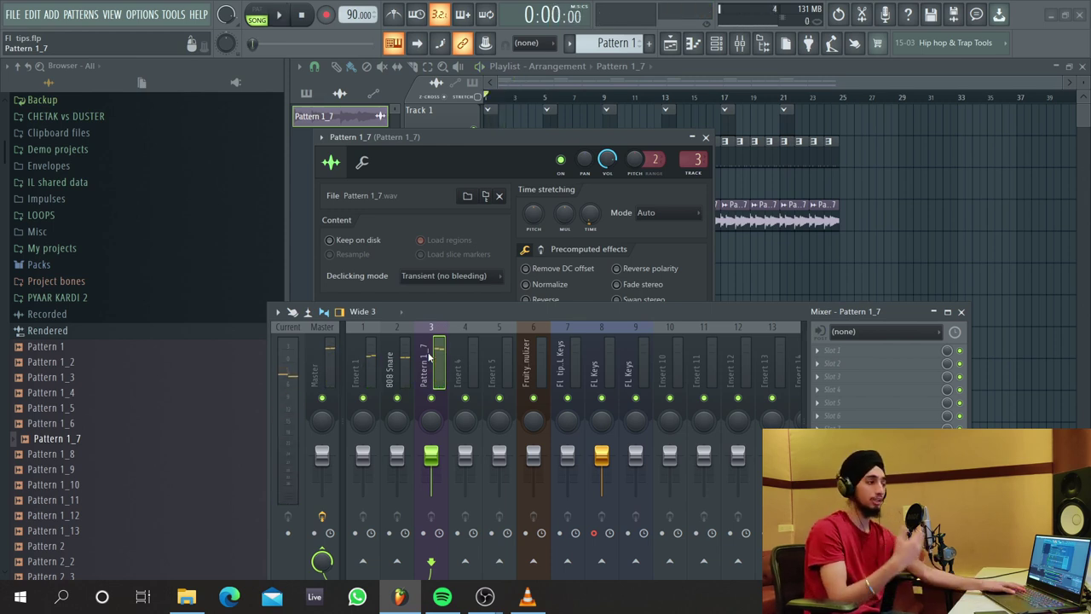
key("space")
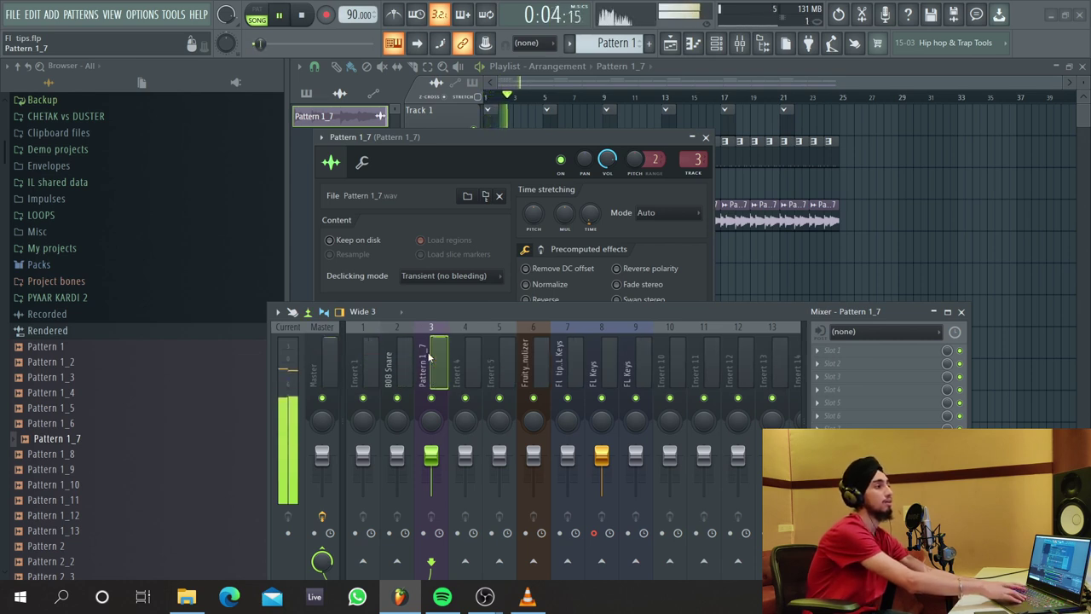
key("space")
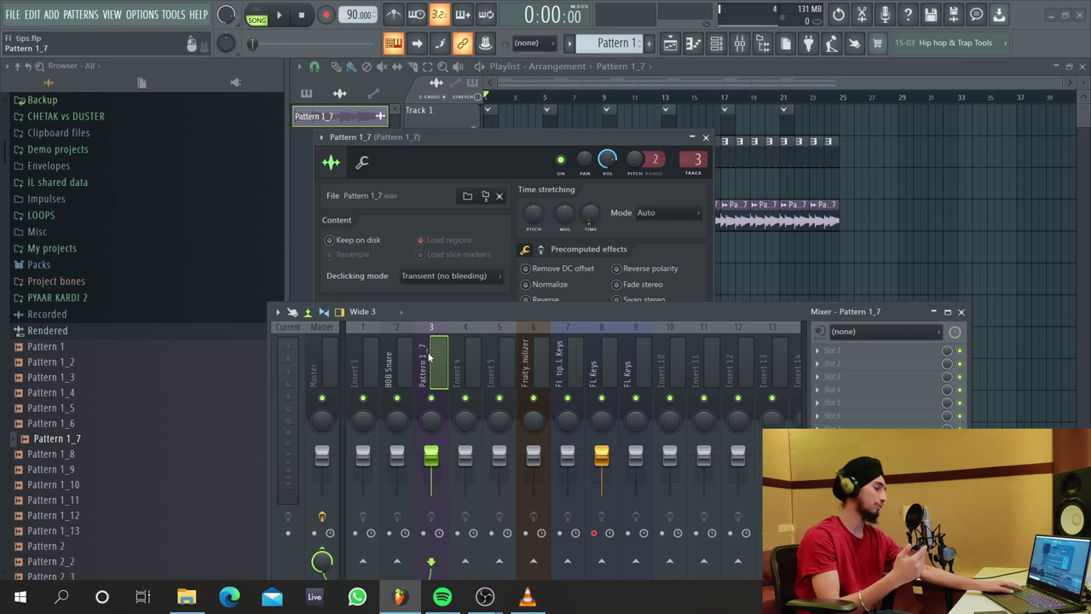
key("space")
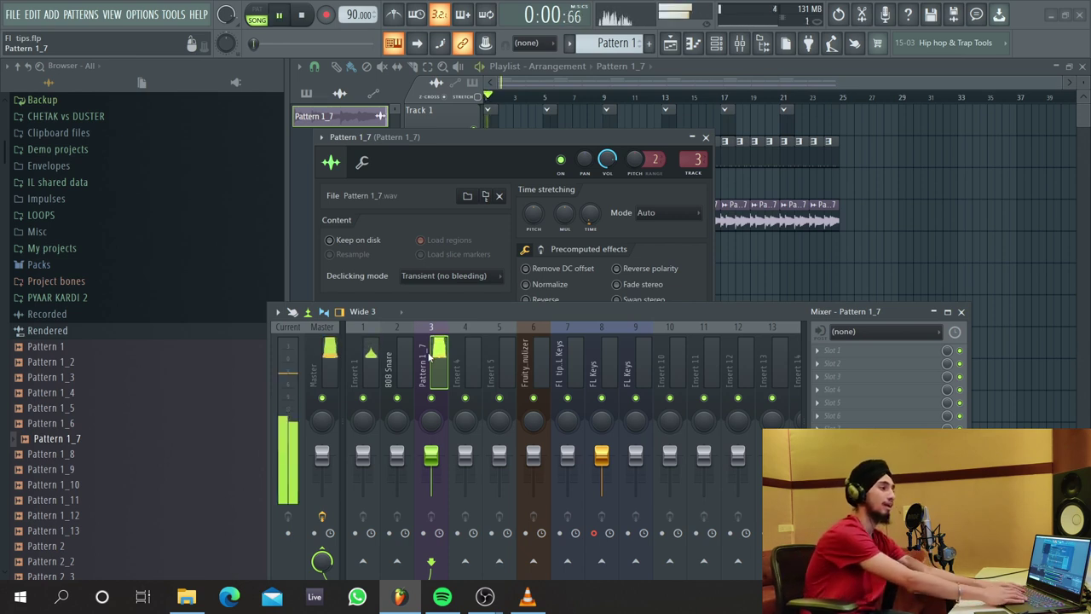
key("space")
key("space")
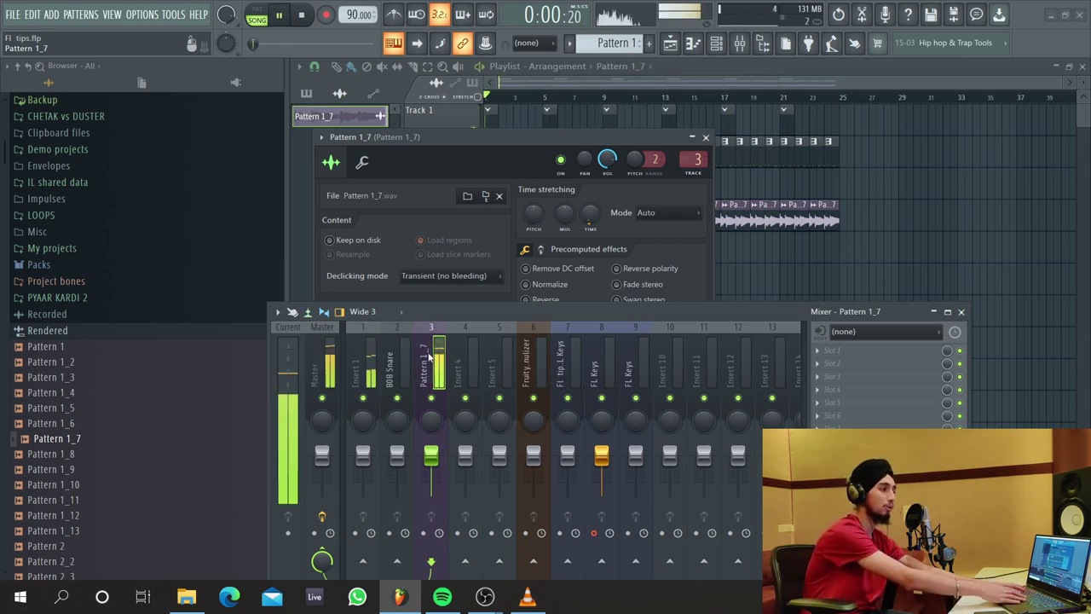
key("space")
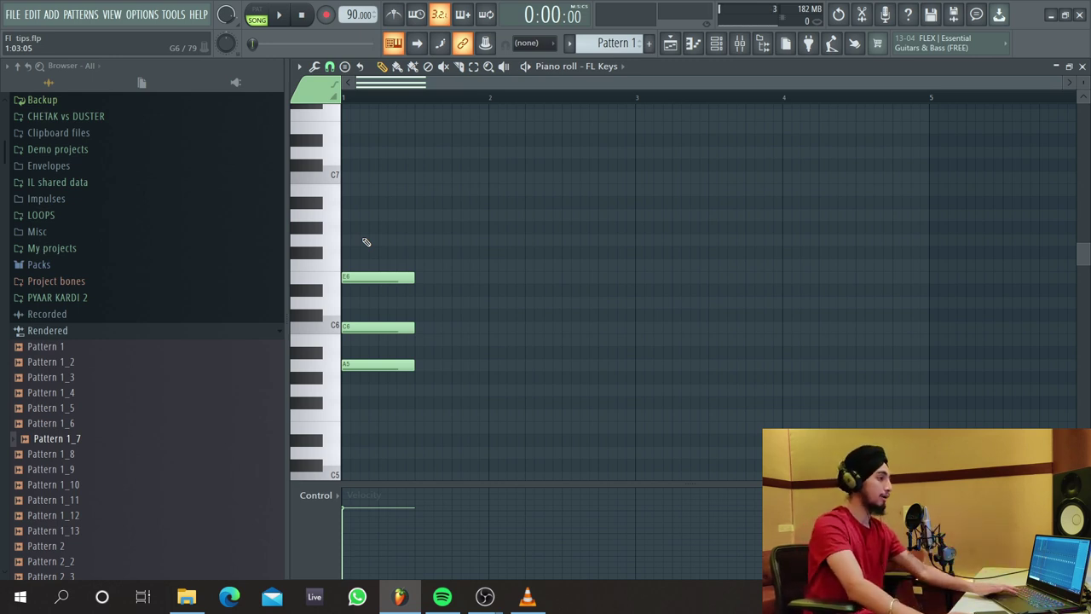
Step: In the FL Keys piano roll, duplicate the A5-C6-E6 chord right after itself and add a copy transposed to D6-F6-A6 at bar 2
left_click_drag(366, 242, 396, 413)
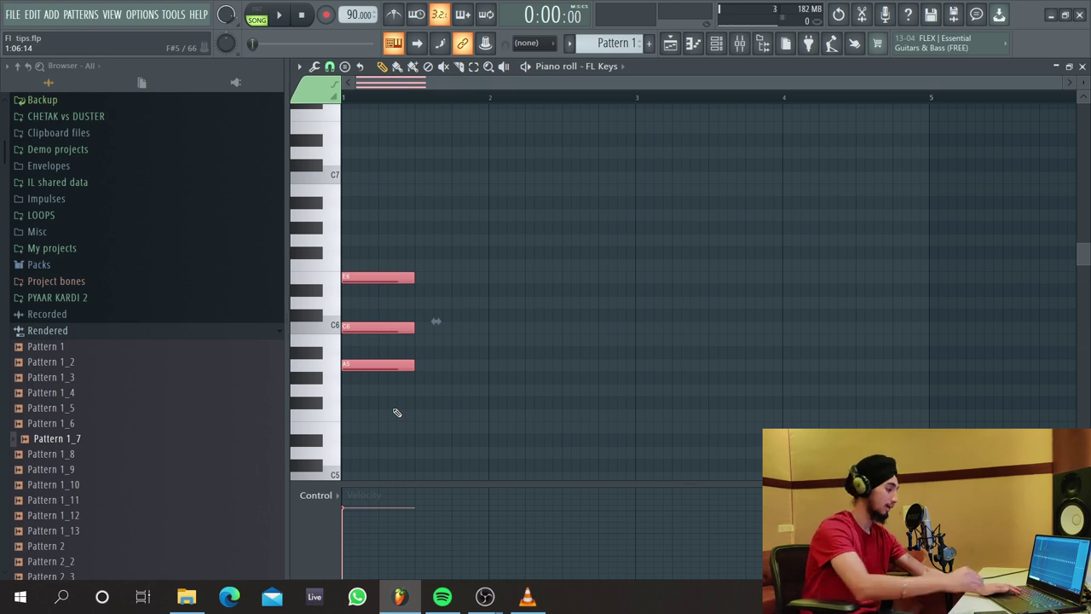
key("ctrl+b")
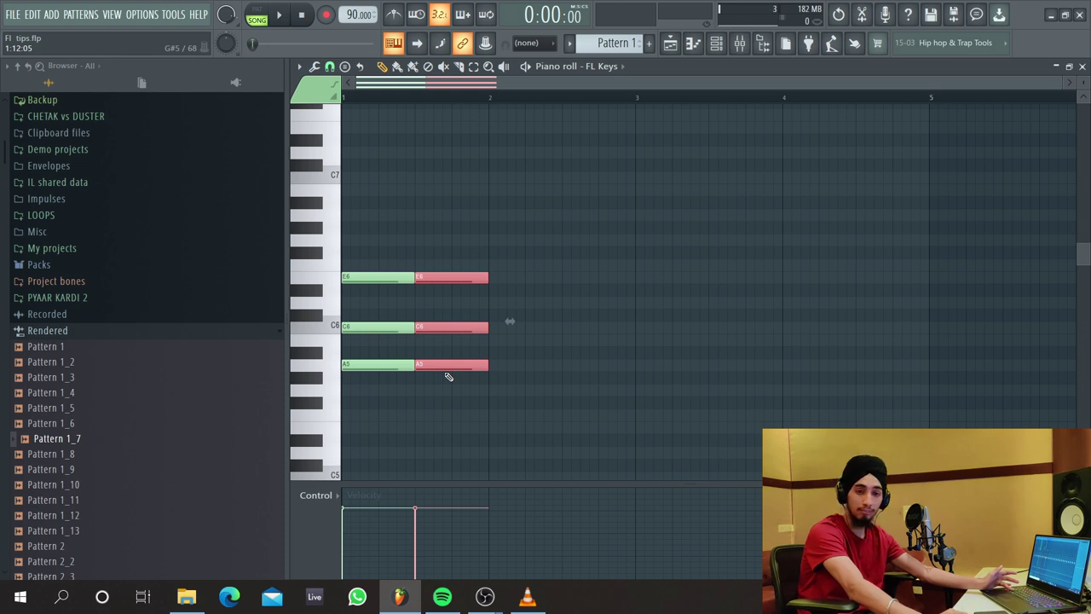
left_click_drag(435, 376, 507, 296)
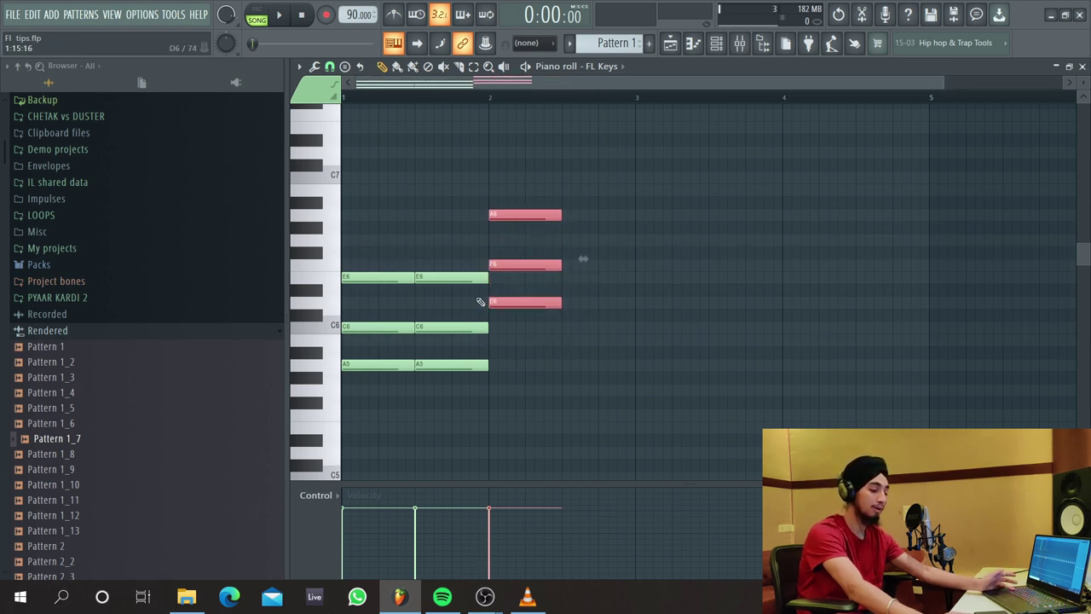
Step: Copy the D6-F6-A6 chord to the second half of bar 2, transposed up to E6-G6-B6
left_click(481, 302)
key("ctrl+z")
left_click_drag(499, 301, 571, 279)
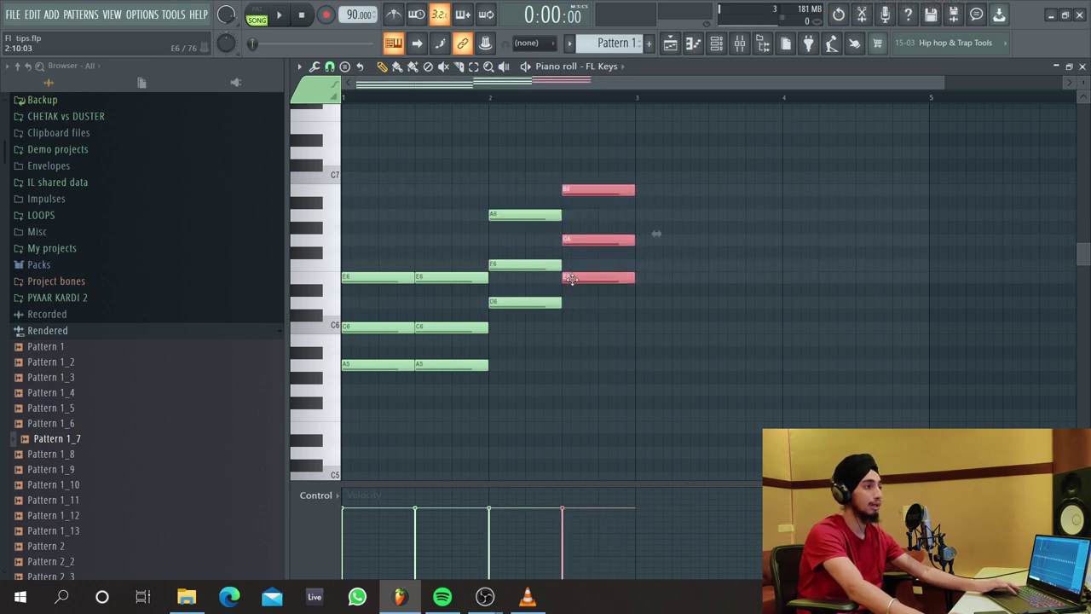
Step: Play back the chord progression and duplicate the selected E6-G6-B6 chord to the start of bar 3
key("space")
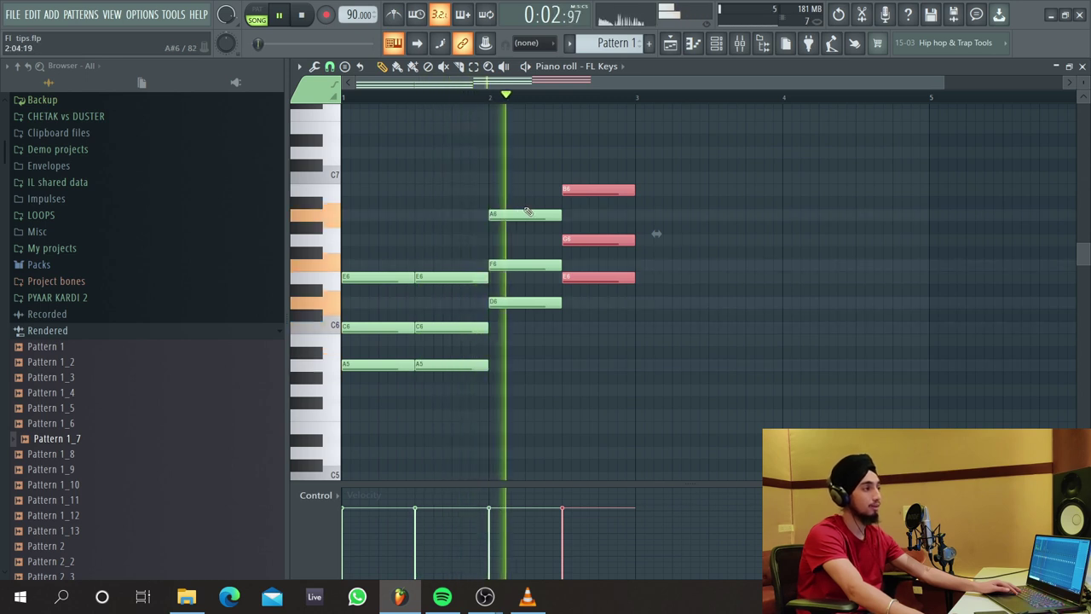
key("space")
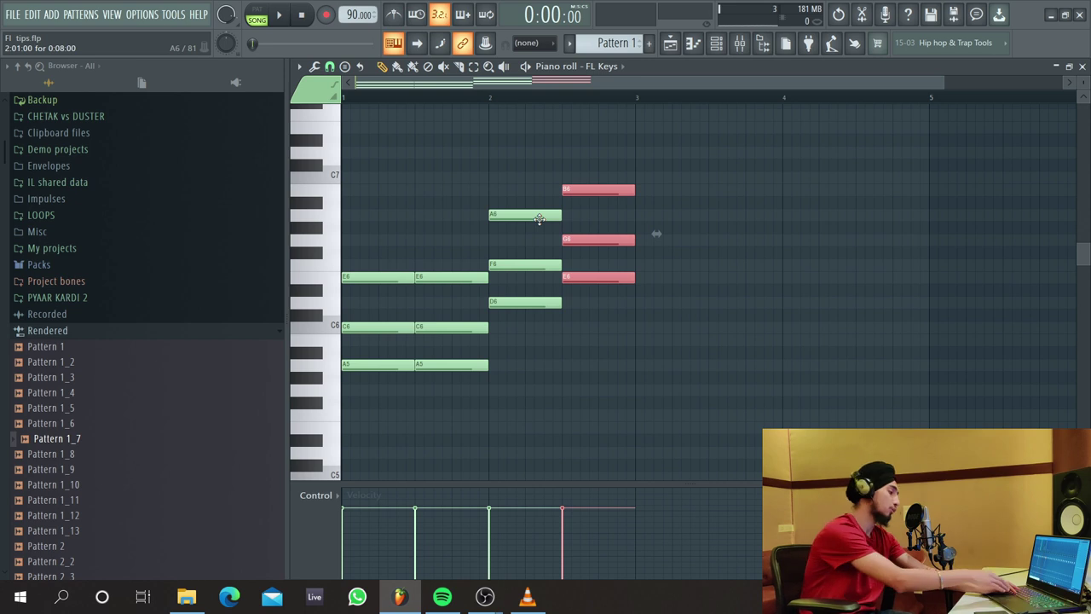
key("ctrl+b")
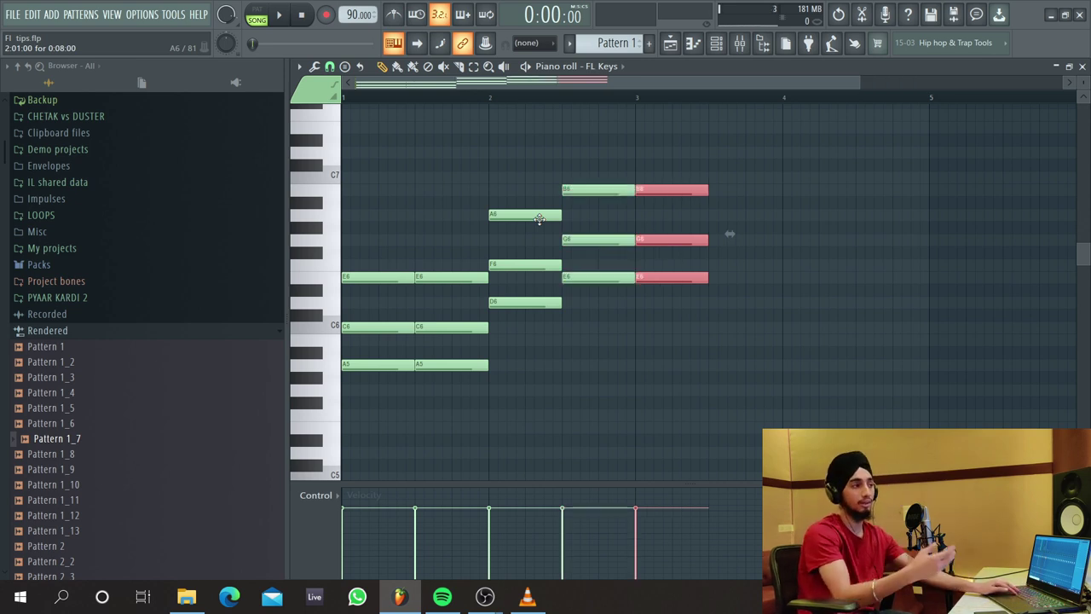